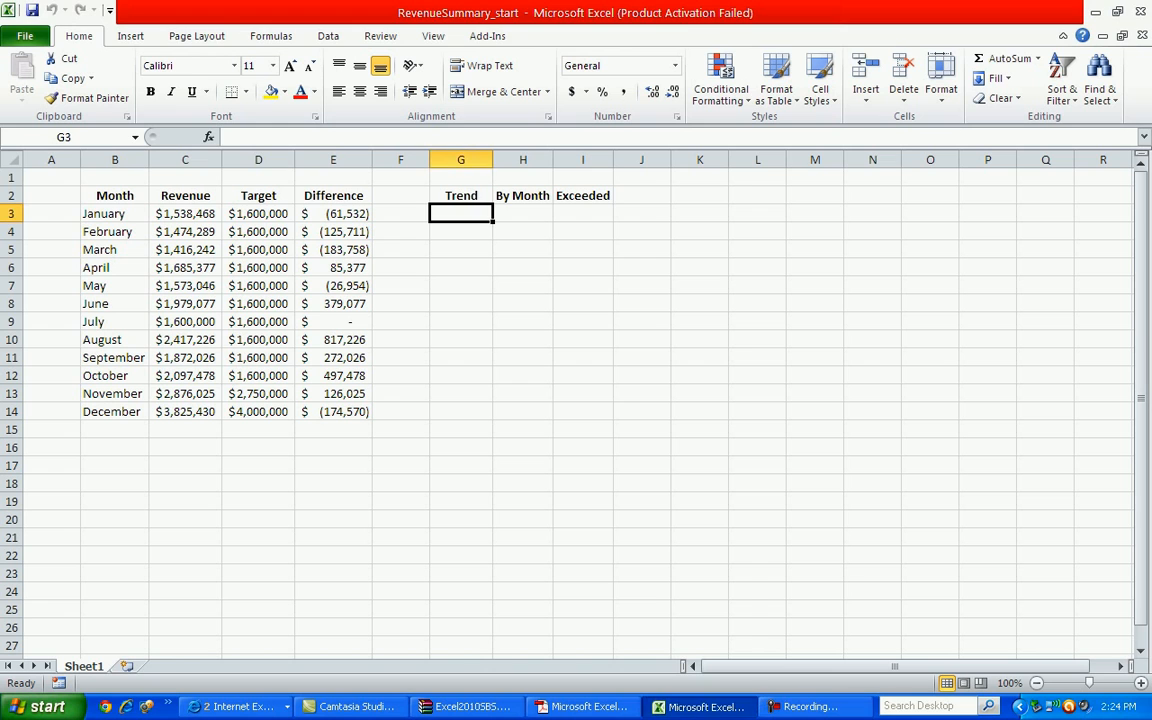
pyautogui.click(333, 249)
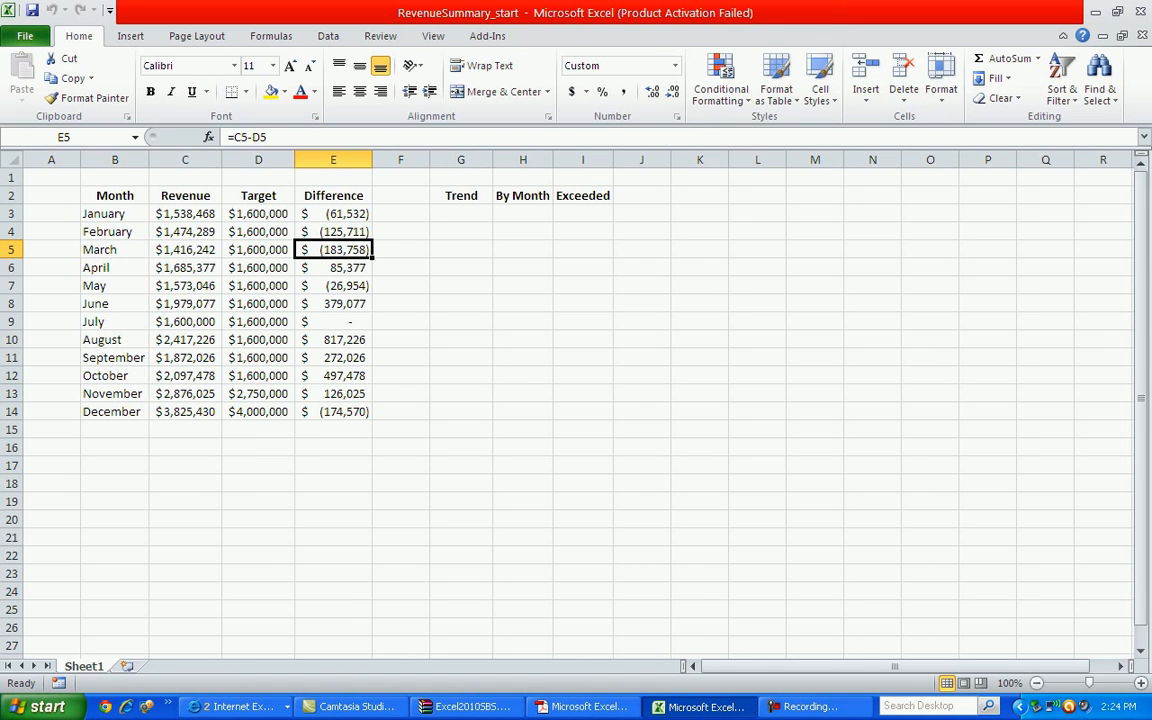
pyautogui.click(333, 231)
pyautogui.click(333, 285)
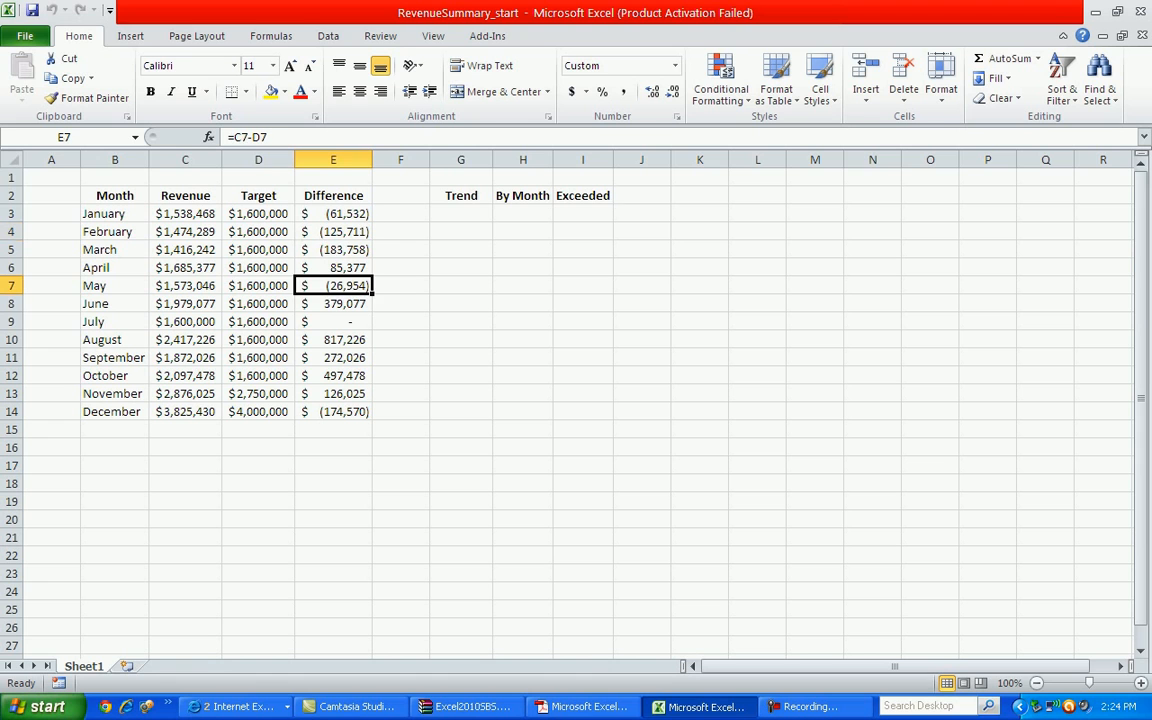
pyautogui.click(461, 213)
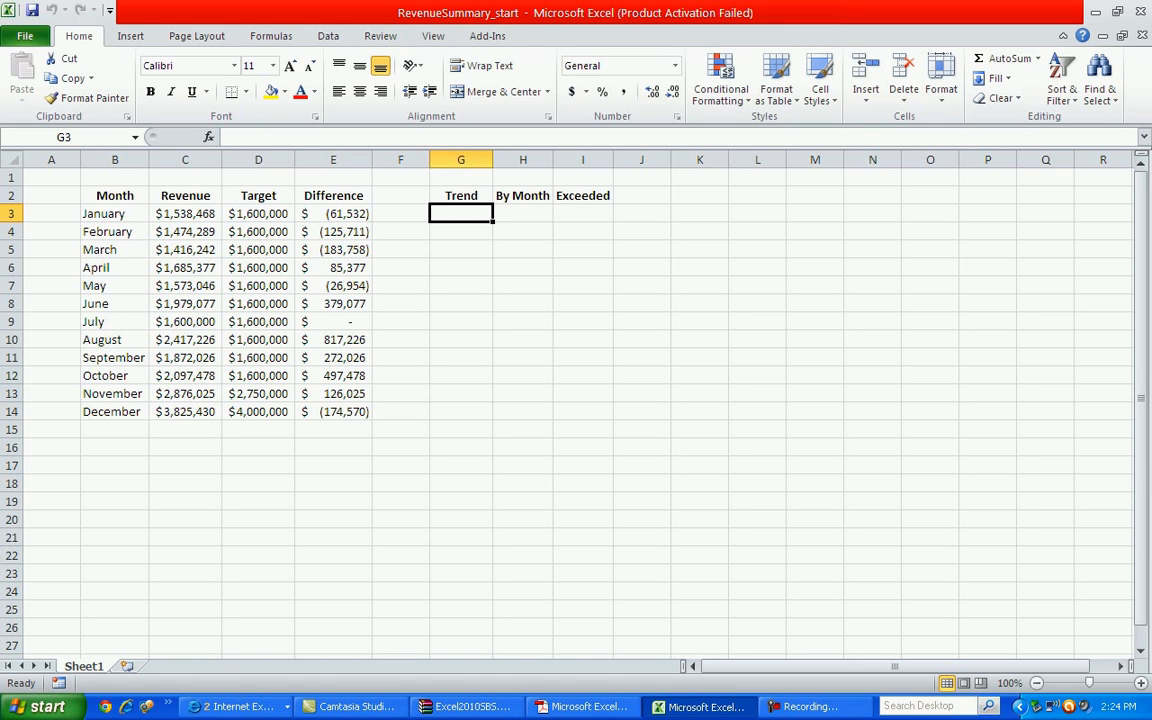
pyautogui.click(522, 213)
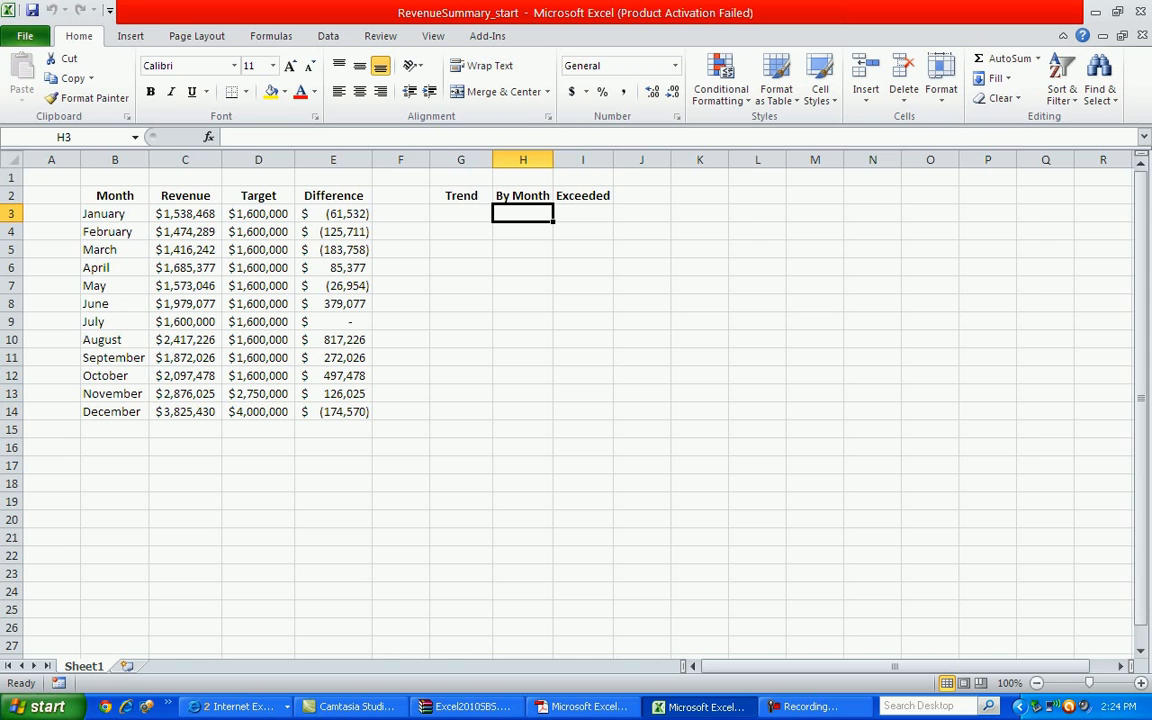
pyautogui.click(583, 213)
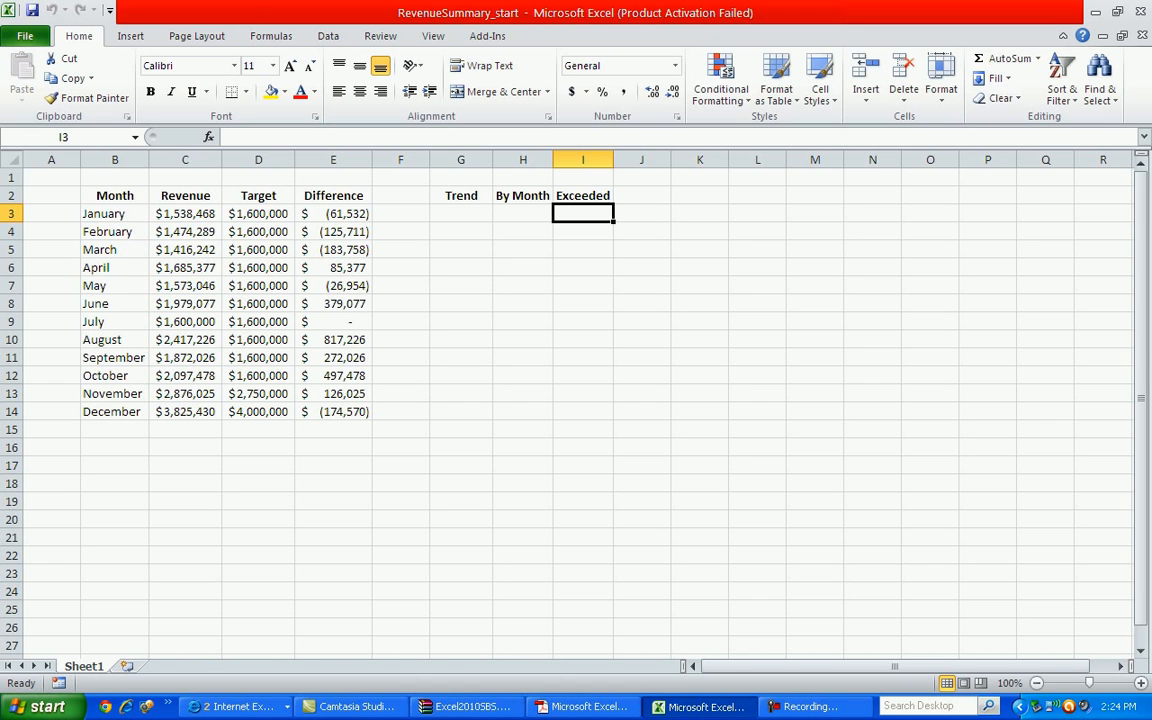
pyautogui.moveTo(114, 195); pyautogui.dragTo(333, 411)
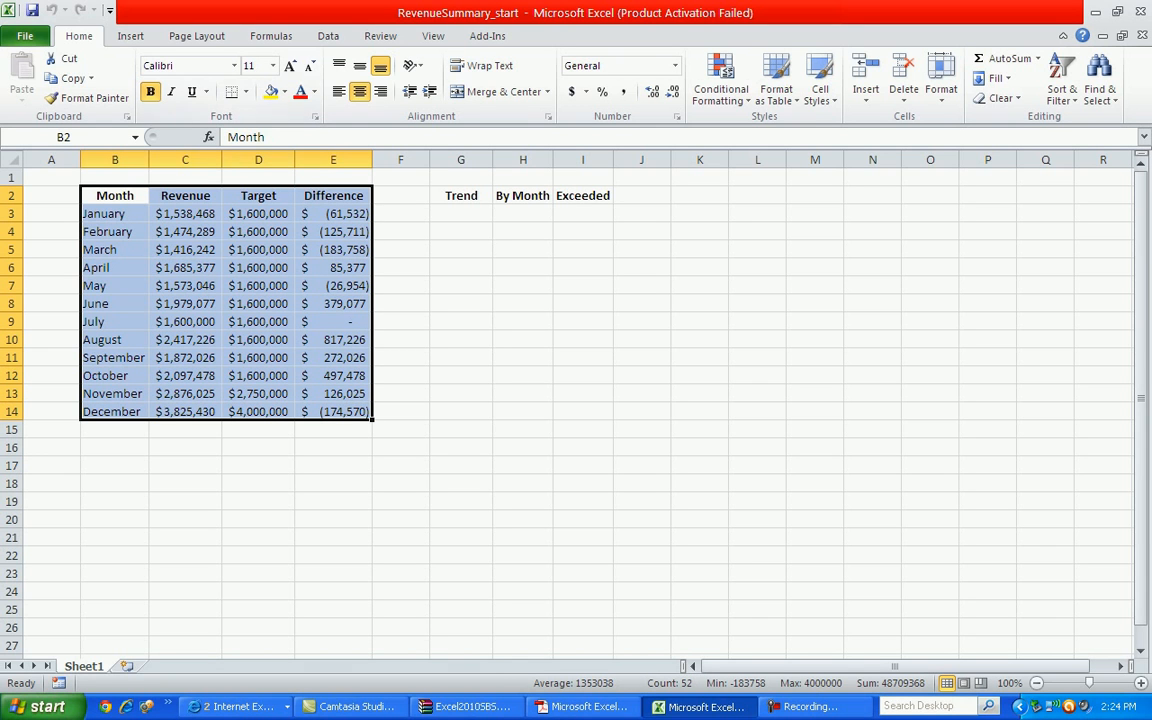
# Insert a line sparkline in cell G3 from the revenue range C3:C14 and widen the Trend column
pyautogui.click(130, 36)
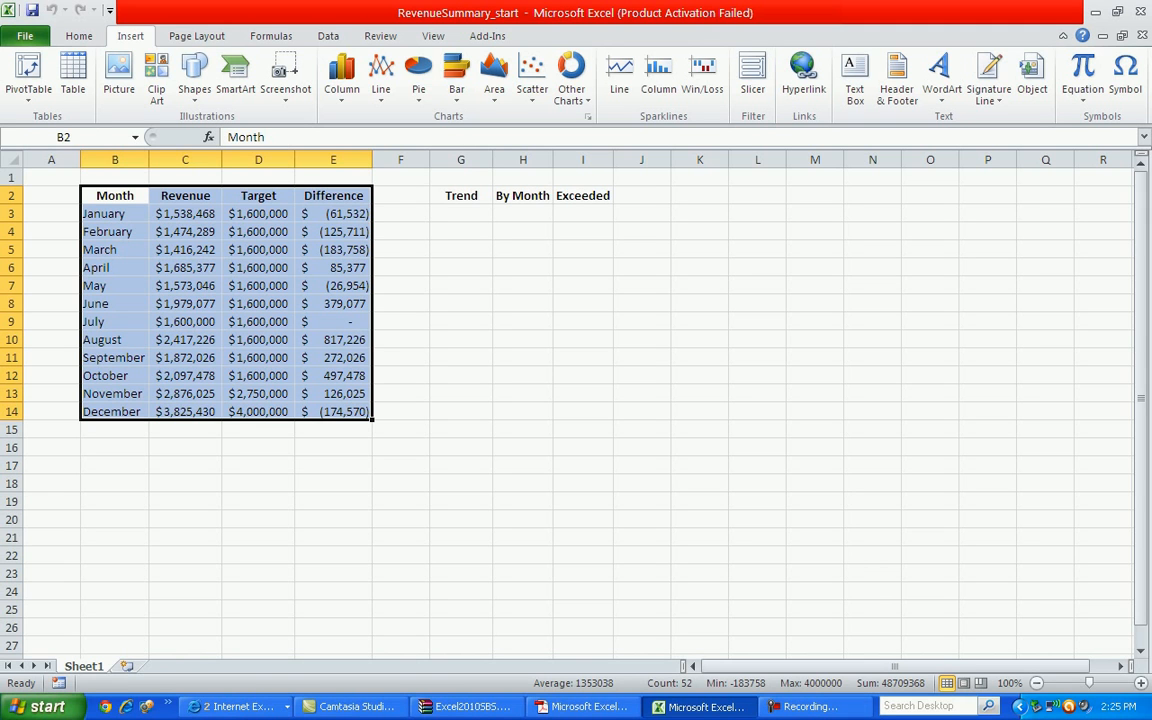
pyautogui.click(461, 213)
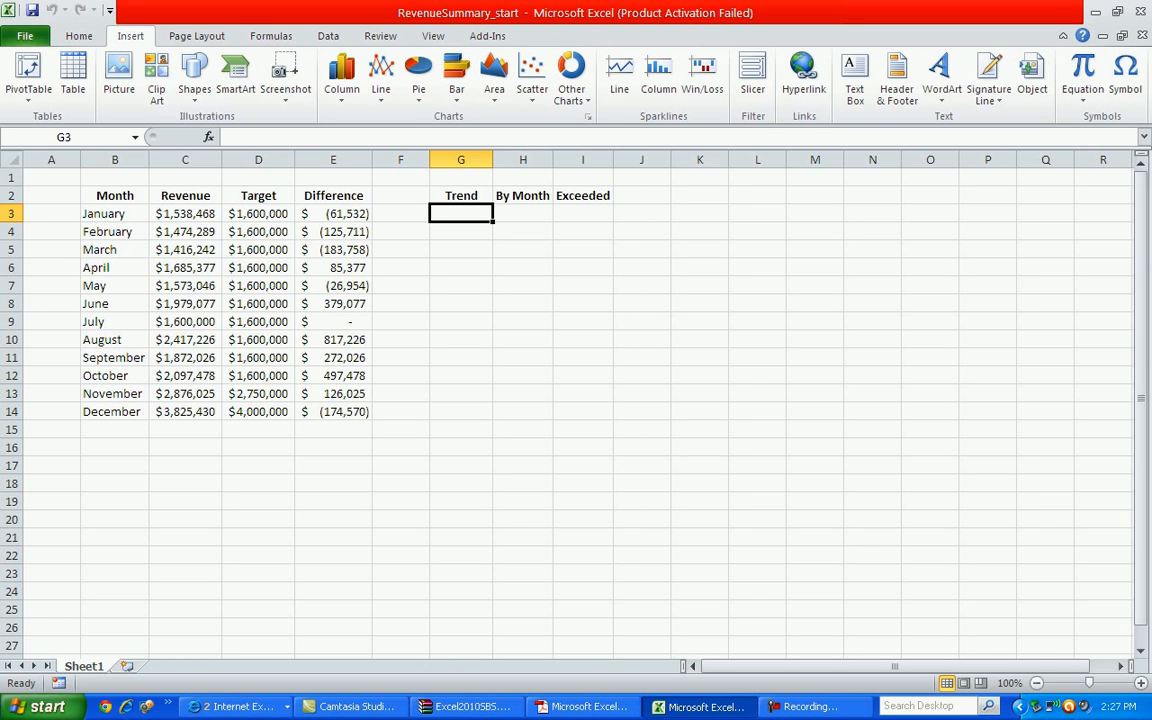
pyautogui.click(619, 78)
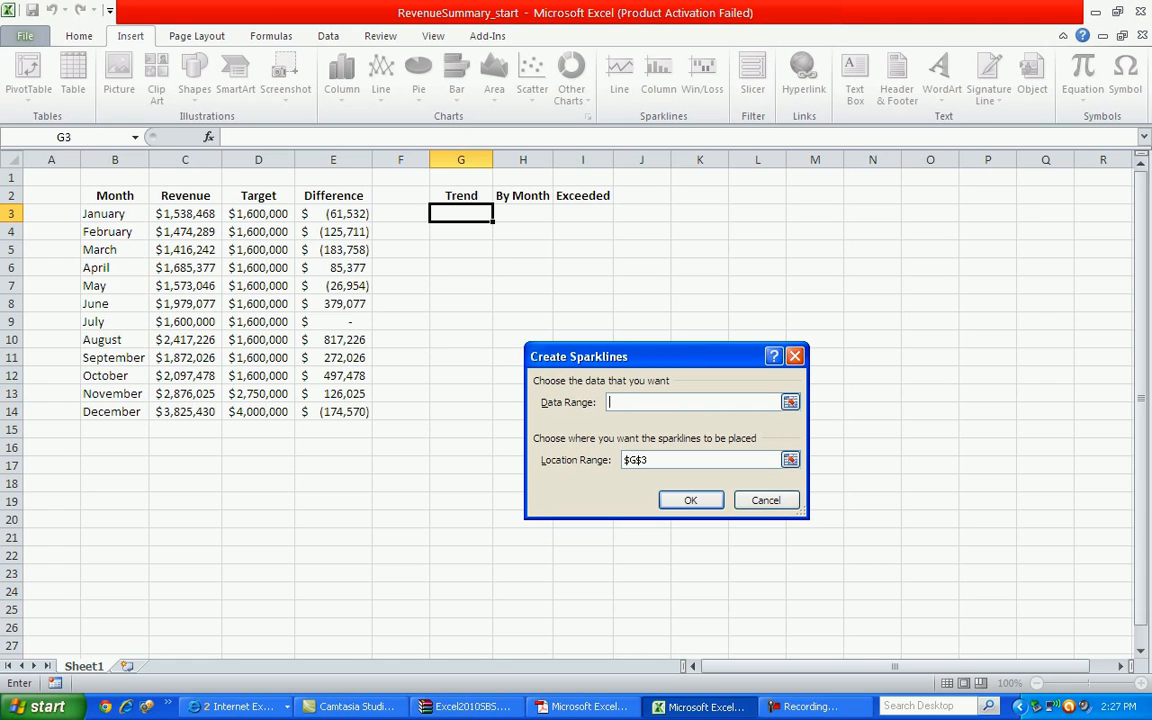
pyautogui.moveTo(190, 214); pyautogui.dragTo(200, 414)
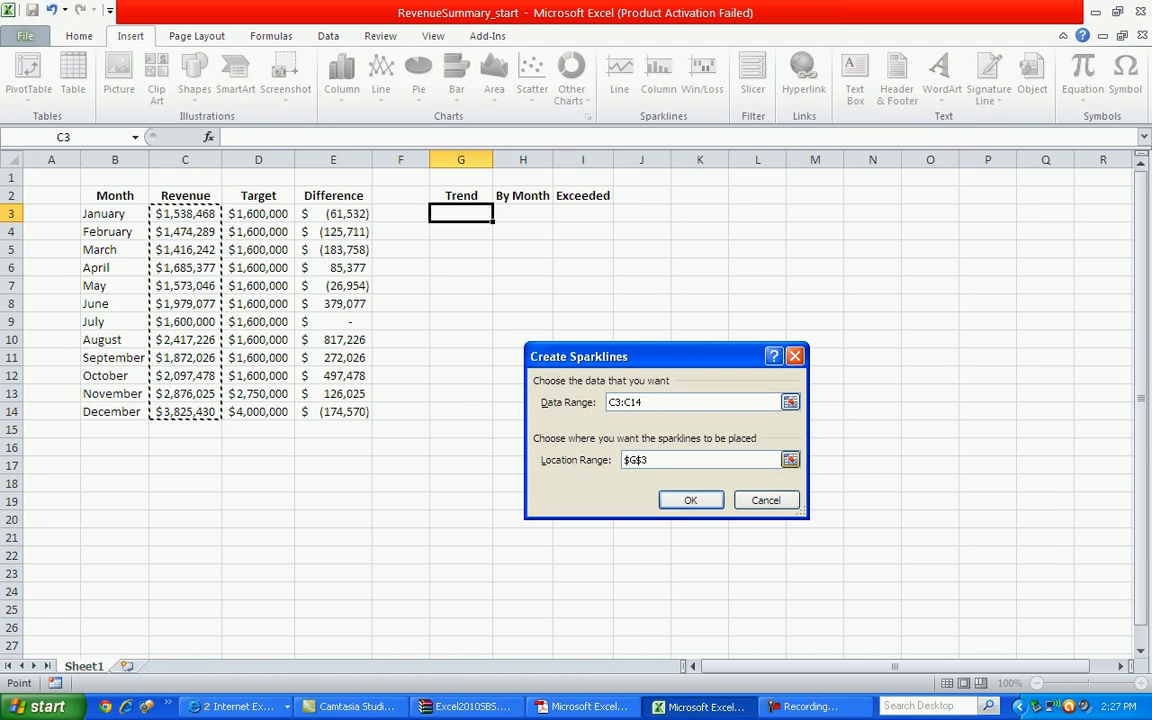
pyautogui.press('Tab')
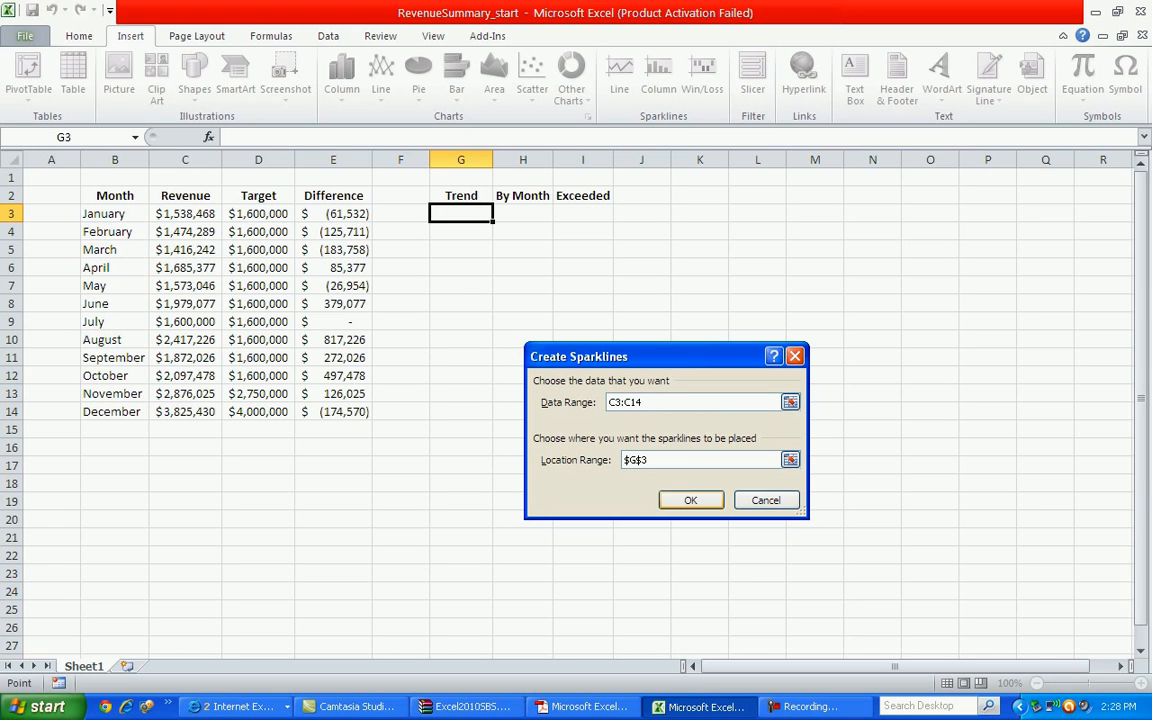
pyautogui.press('Return')
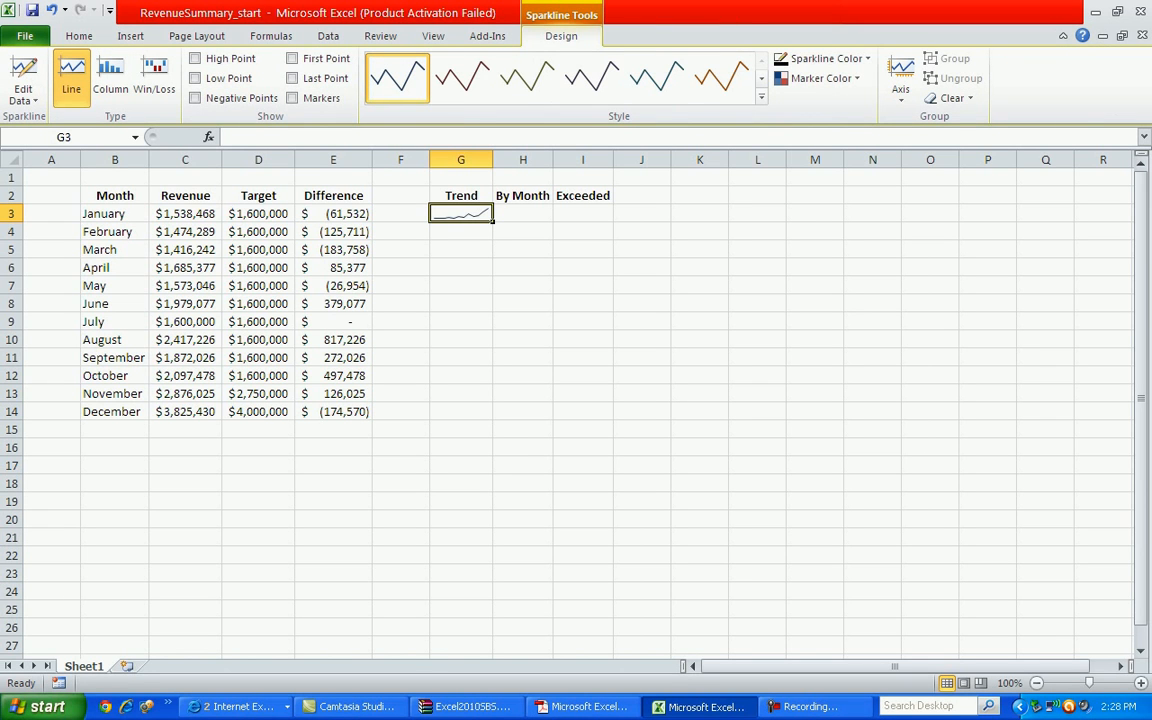
pyautogui.moveTo(493, 160); pyautogui.dragTo(517, 160)
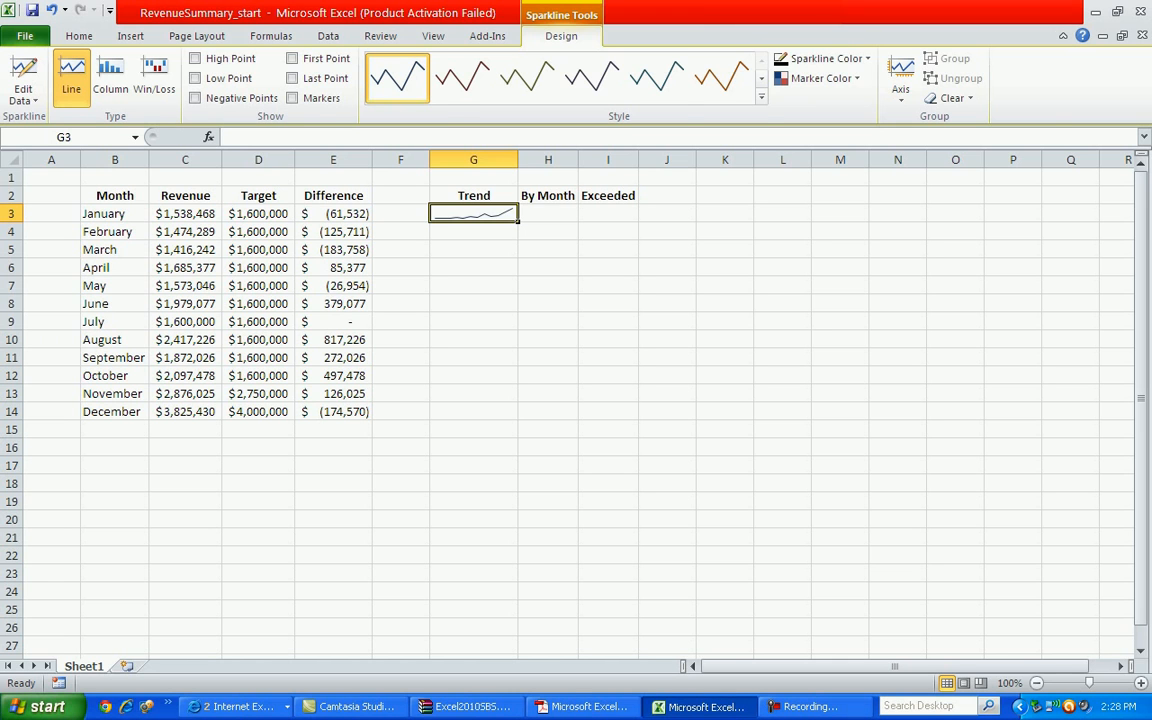
# Insert a column sparkline in cell H3 under By Month from the target range D3:D14
pyautogui.click(548, 213)
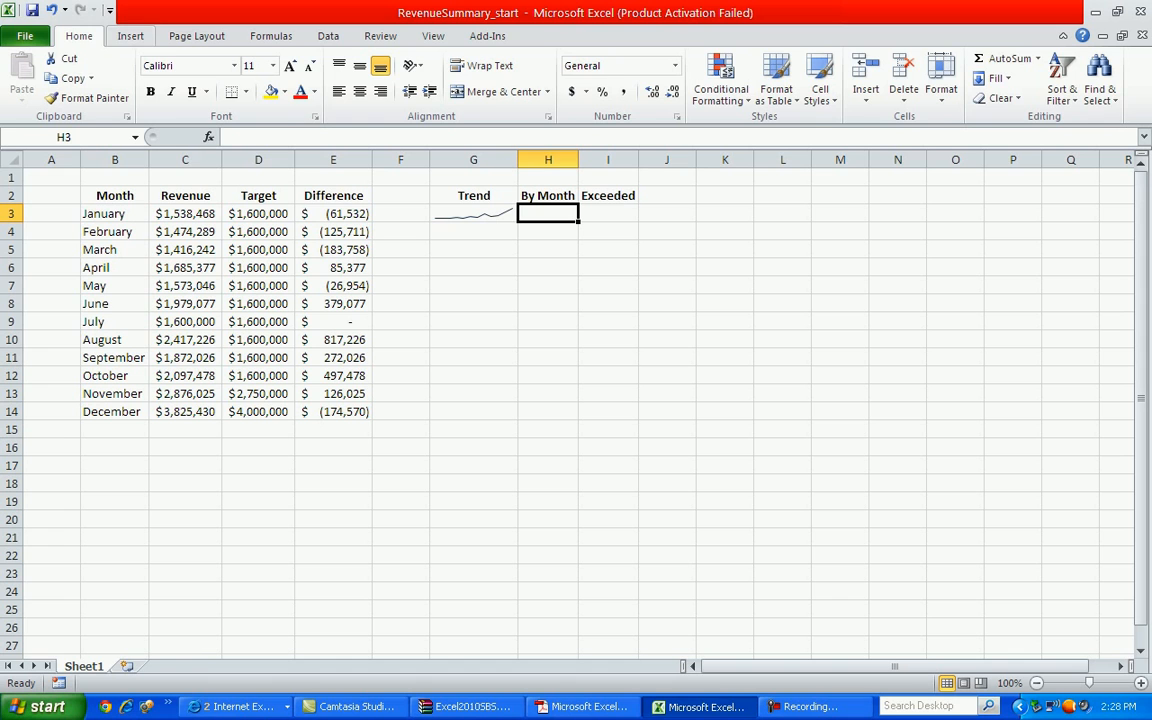
pyautogui.click(130, 36)
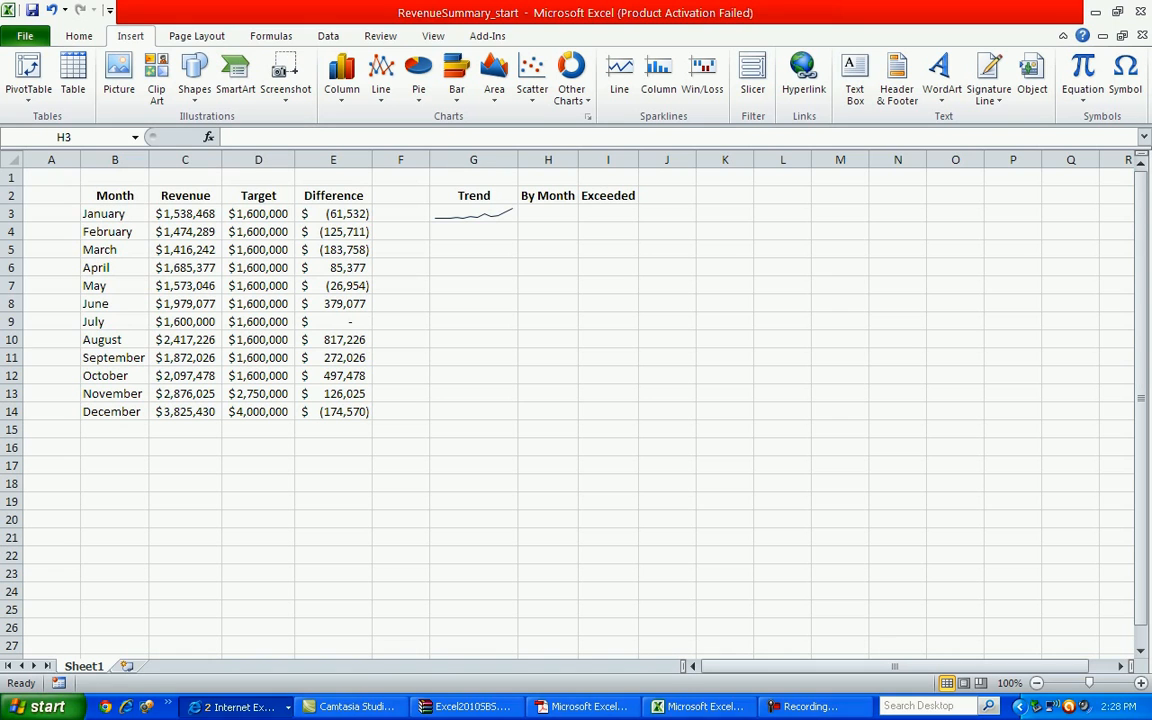
pyautogui.click(658, 75)
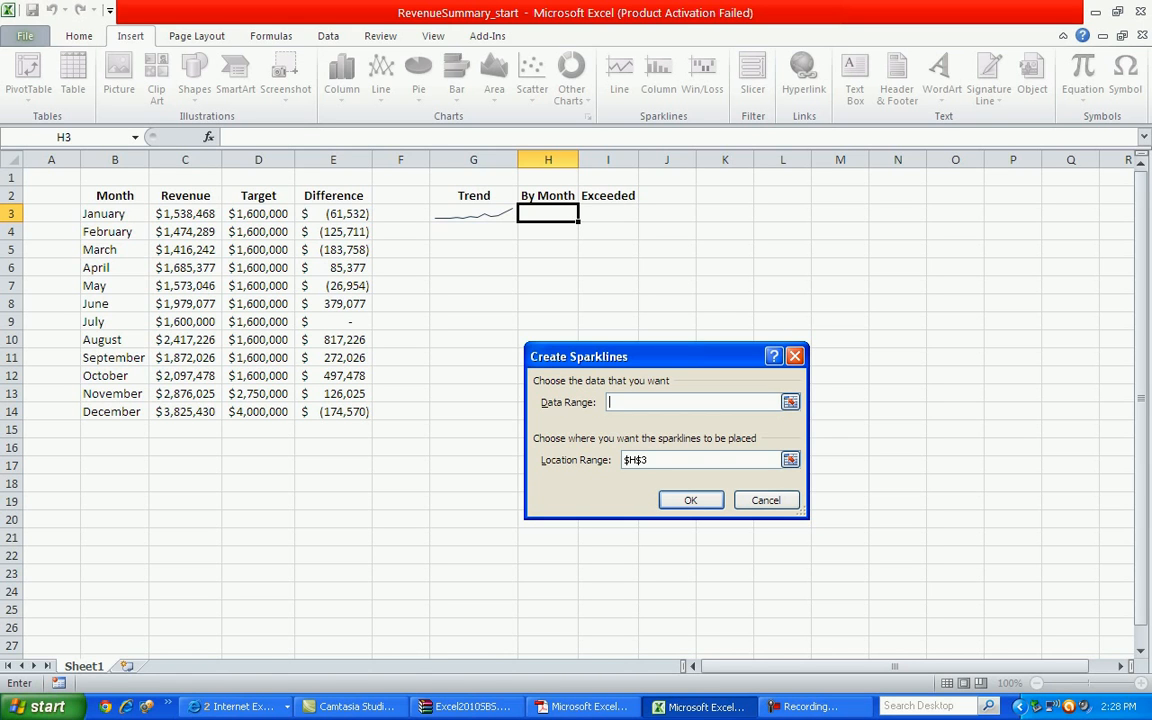
pyautogui.click(258, 214)
pyautogui.moveTo(258, 214); pyautogui.dragTo(262, 412)
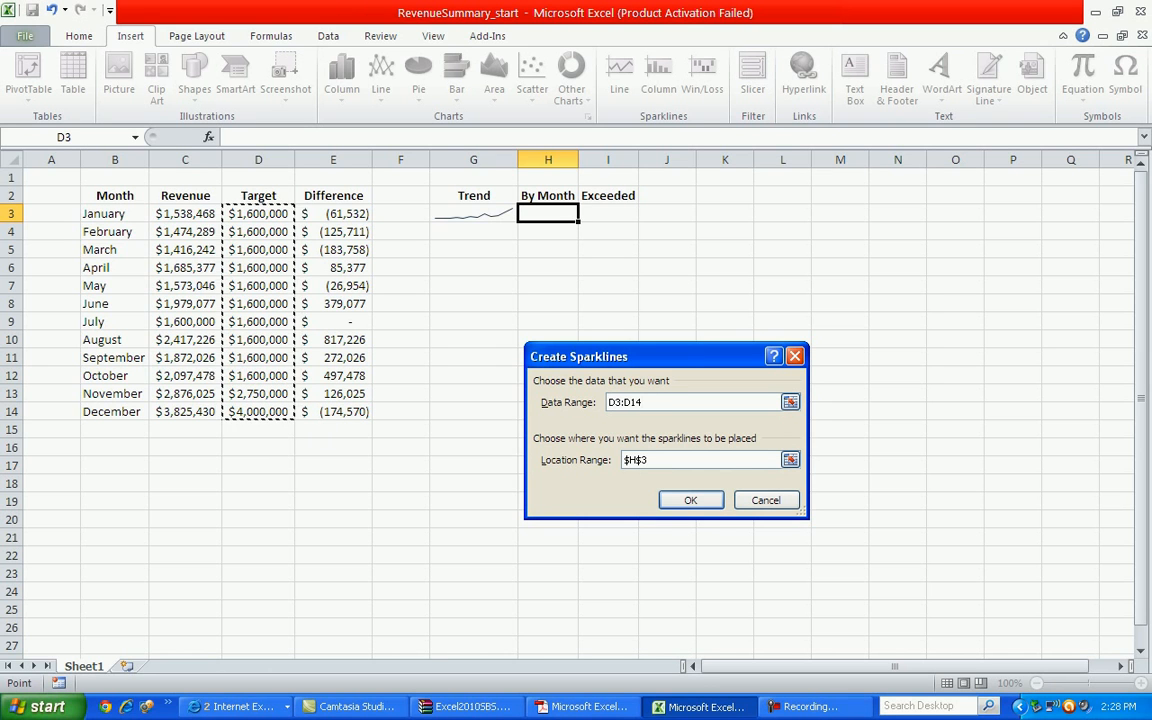
pyautogui.click(662, 460)
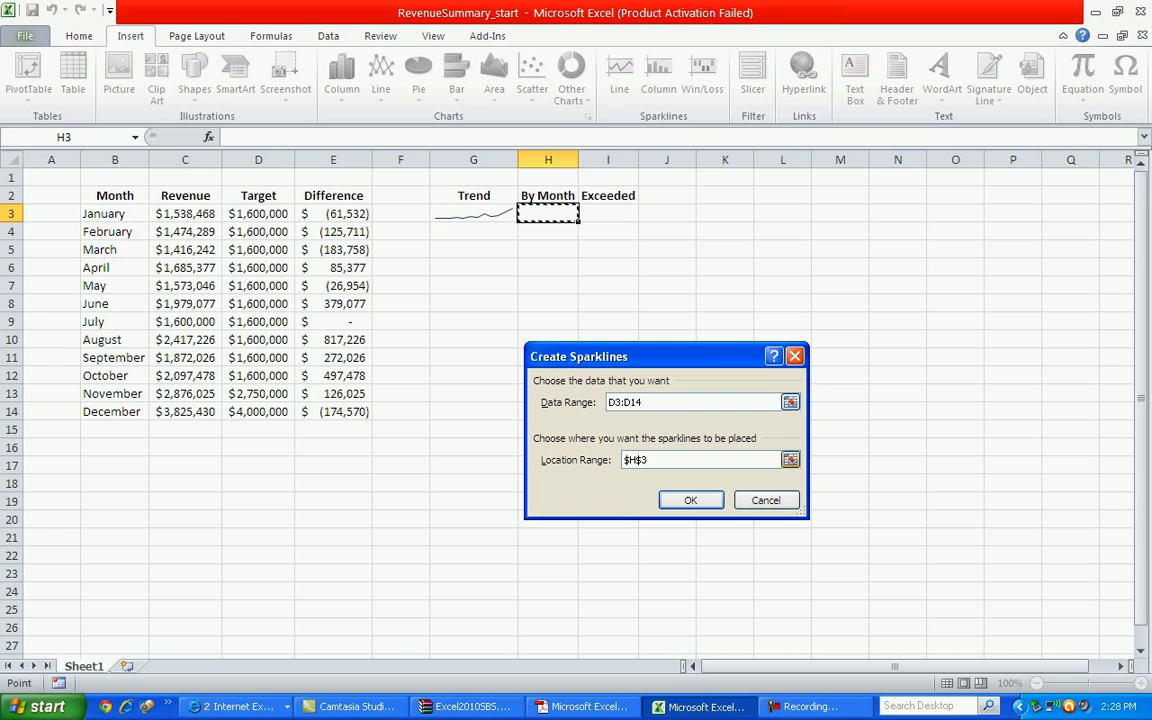
pyautogui.click(691, 500)
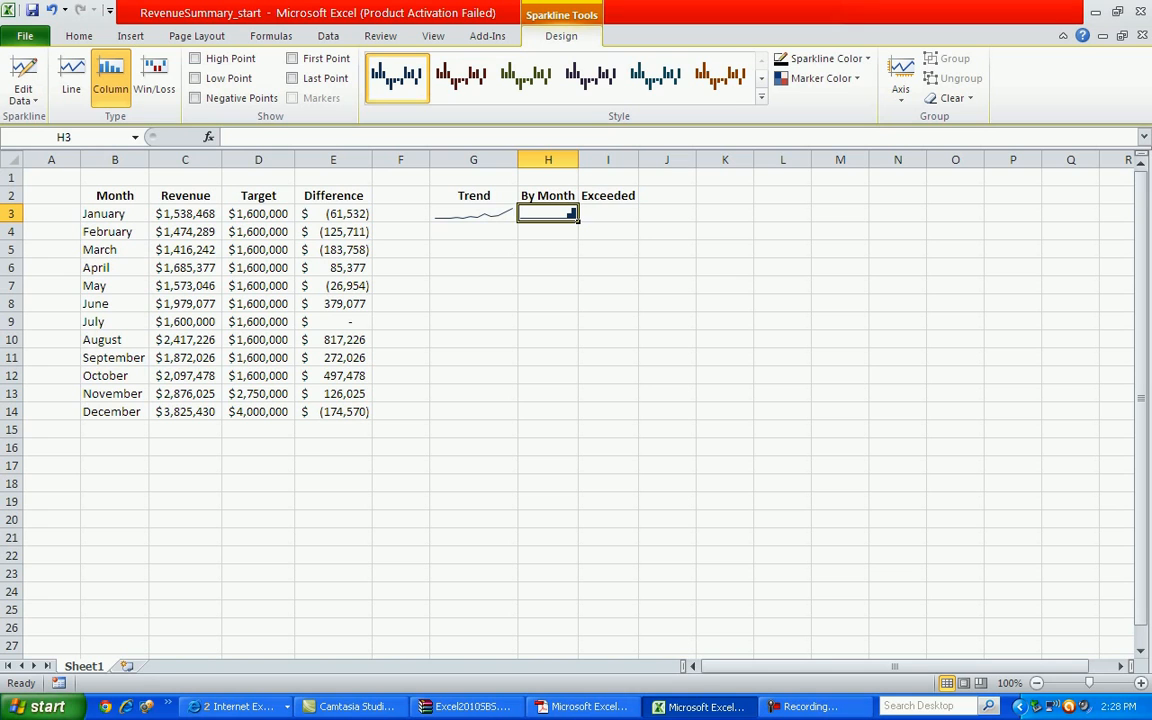
# Insert a win/loss sparkline in cell I3 under Exceeded from the difference range E3:E14
pyautogui.click(608, 213)
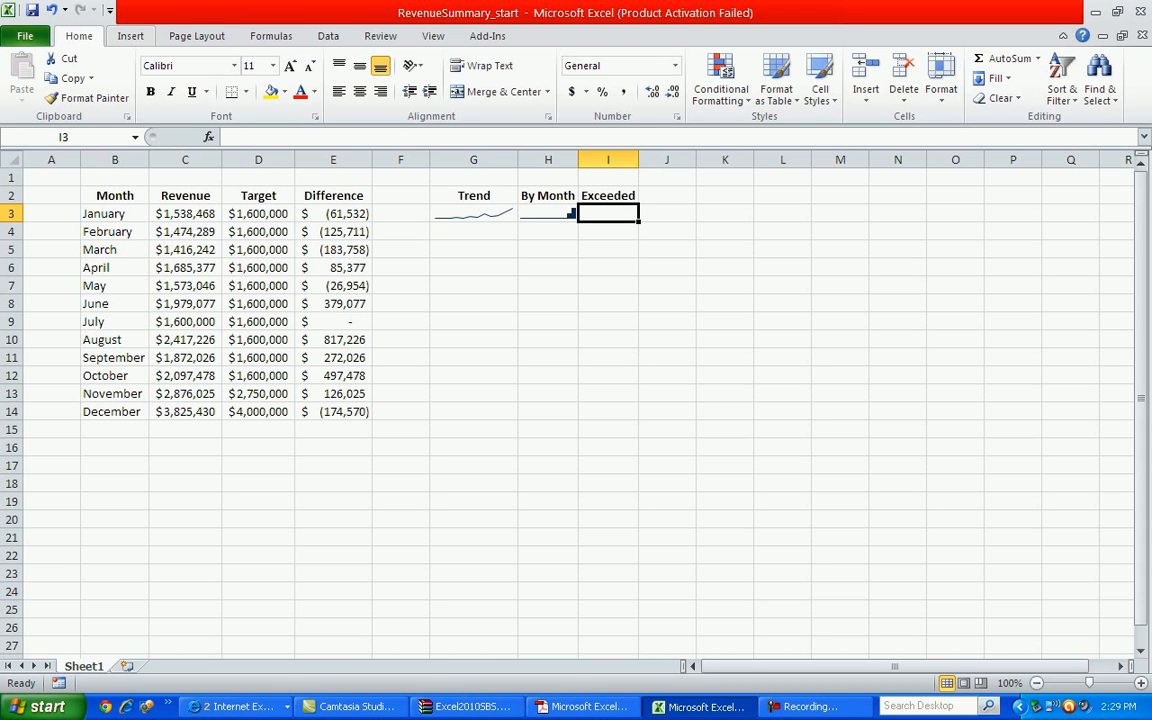
pyautogui.click(130, 36)
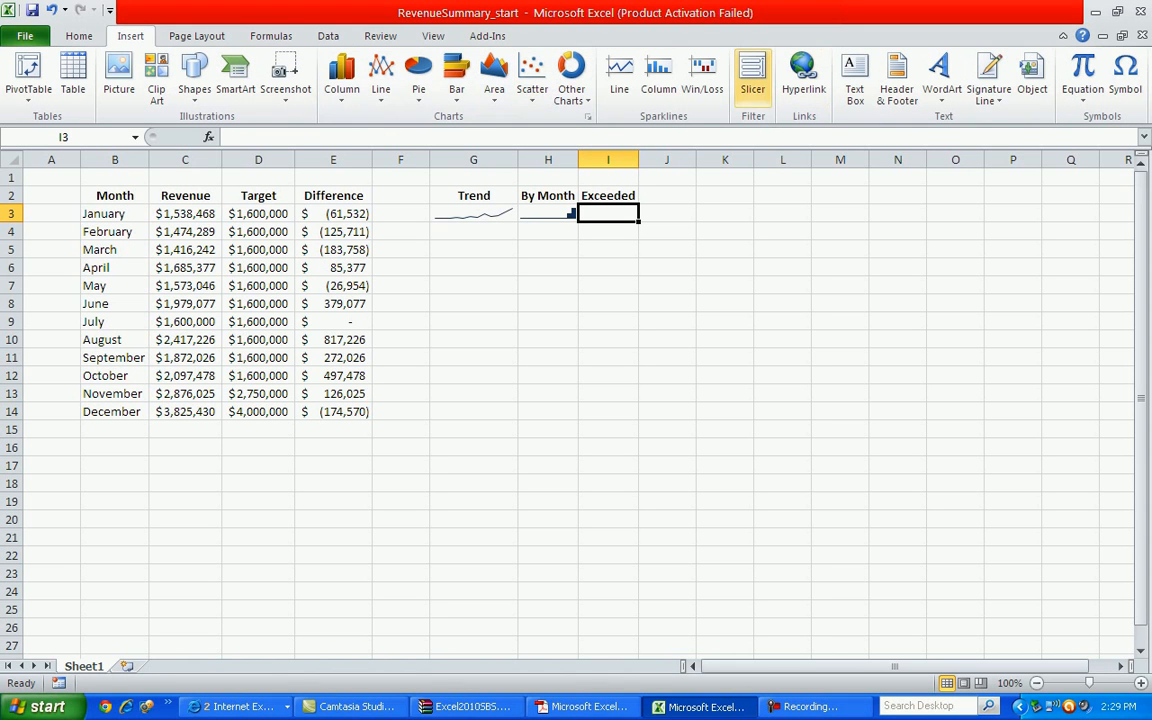
pyautogui.click(702, 75)
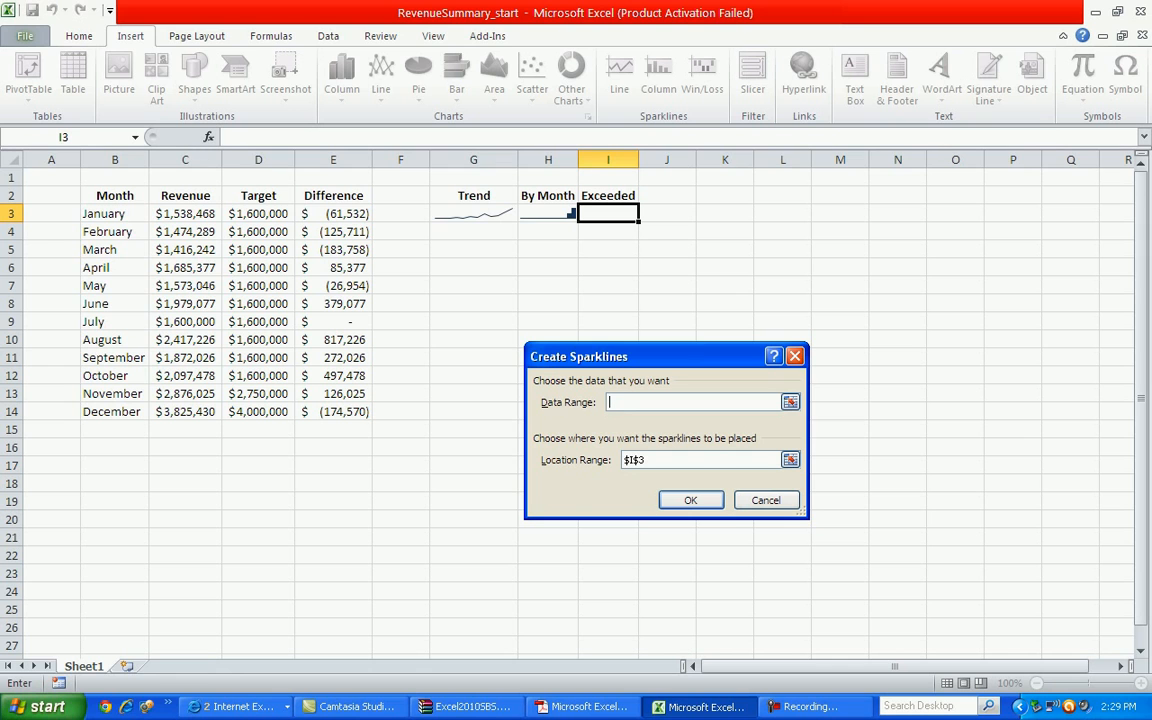
pyautogui.moveTo(335, 213); pyautogui.dragTo(345, 411)
pyautogui.click(645, 460)
pyautogui.press('Return')
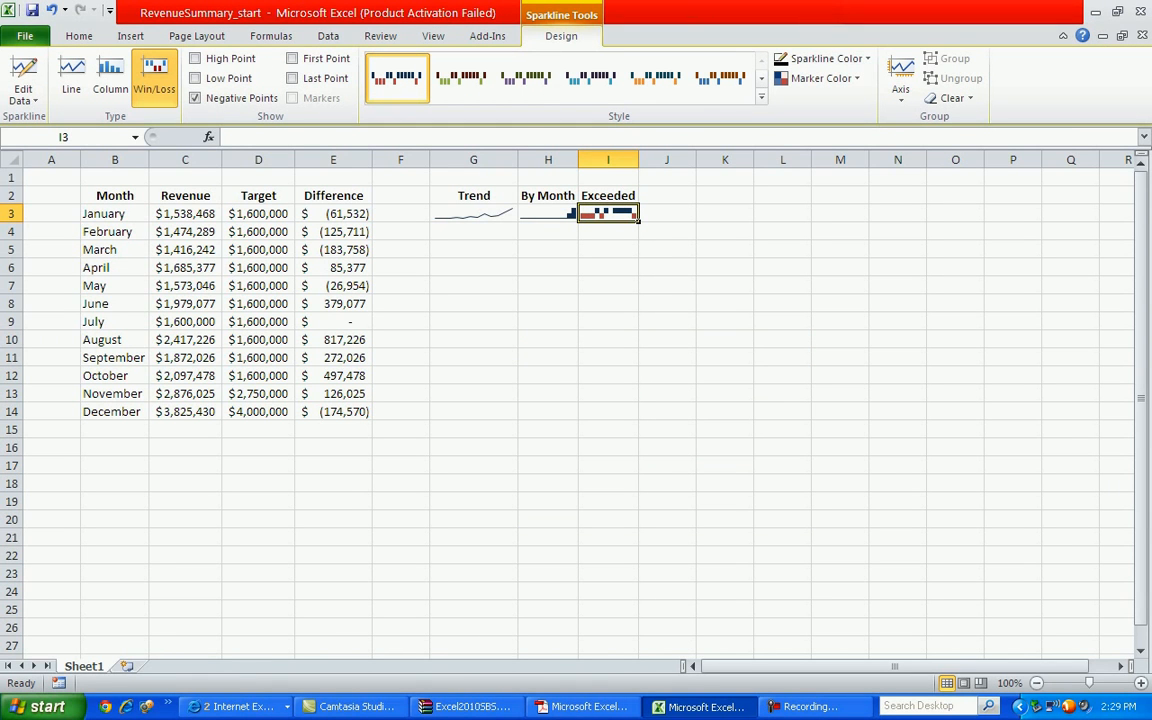
# Show the high, low, first and last points on the Trend sparkline in G3
pyautogui.click(474, 214)
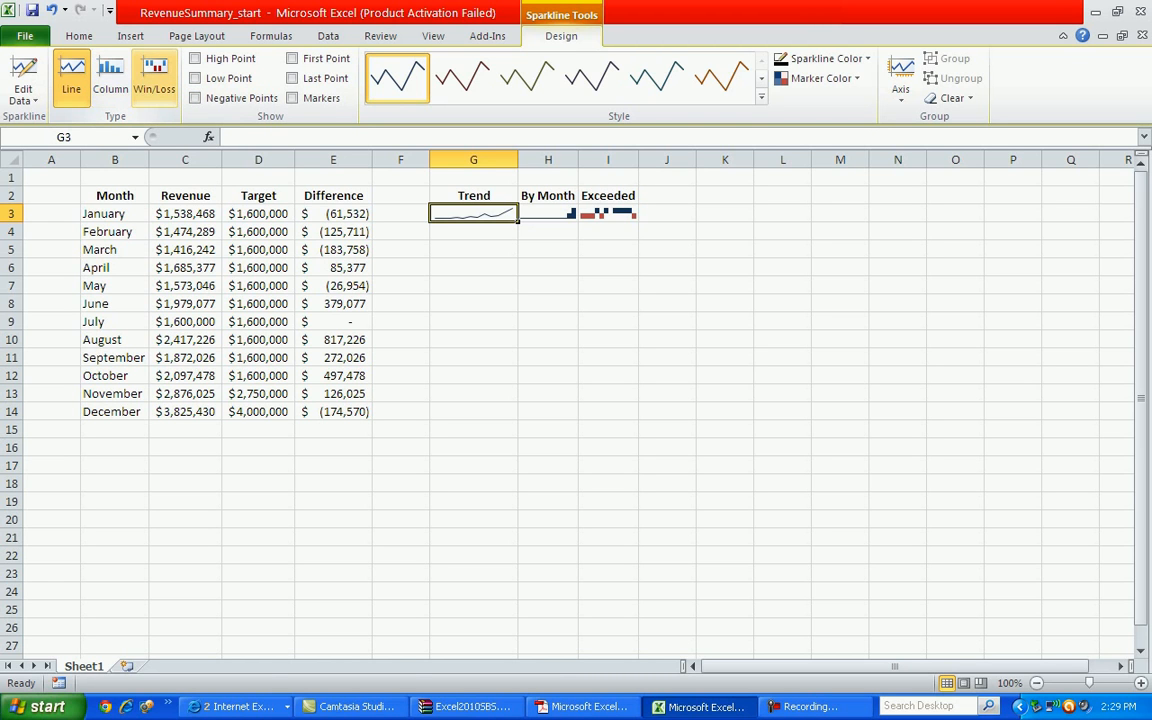
pyautogui.click(196, 58)
pyautogui.click(195, 78)
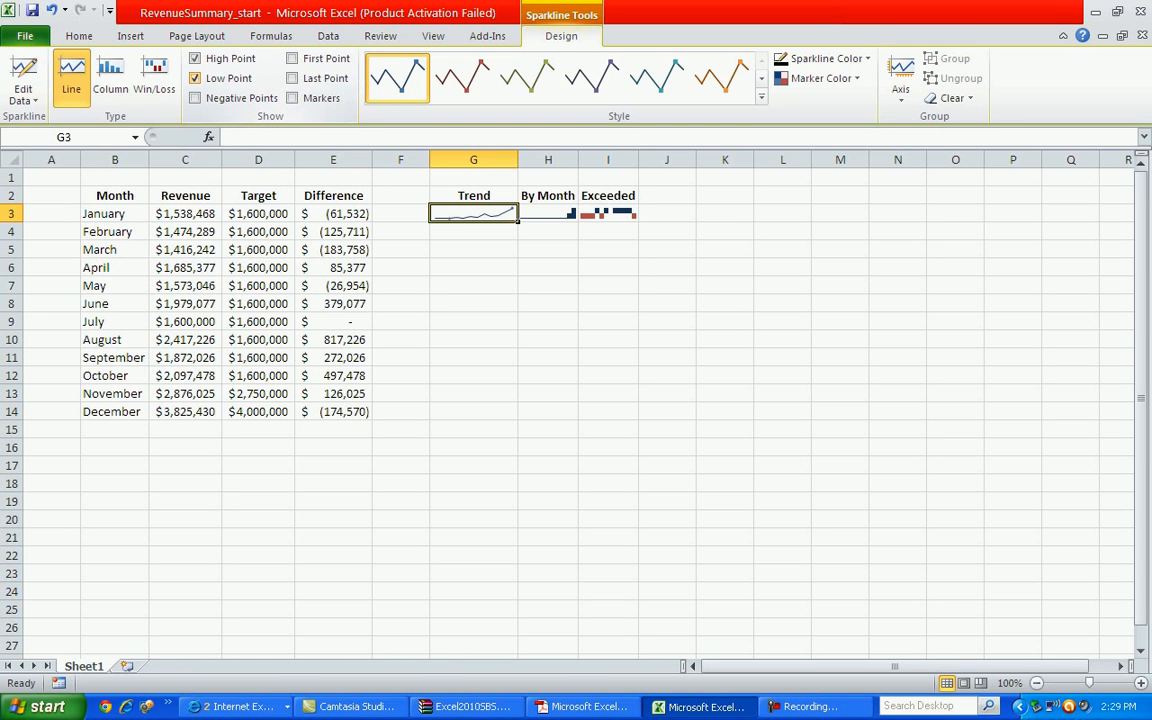
pyautogui.click(292, 58)
pyautogui.click(292, 78)
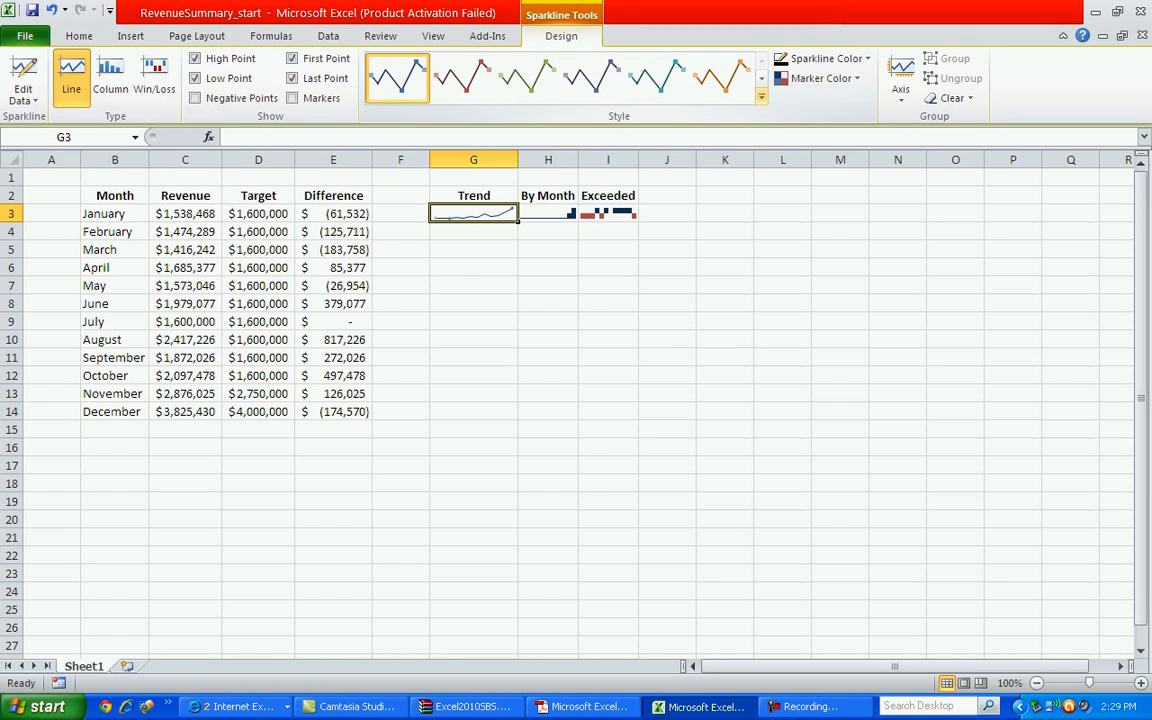
# Review the style, sparkline color and marker color options available for the Trend sparkline
pyautogui.click(761, 97)
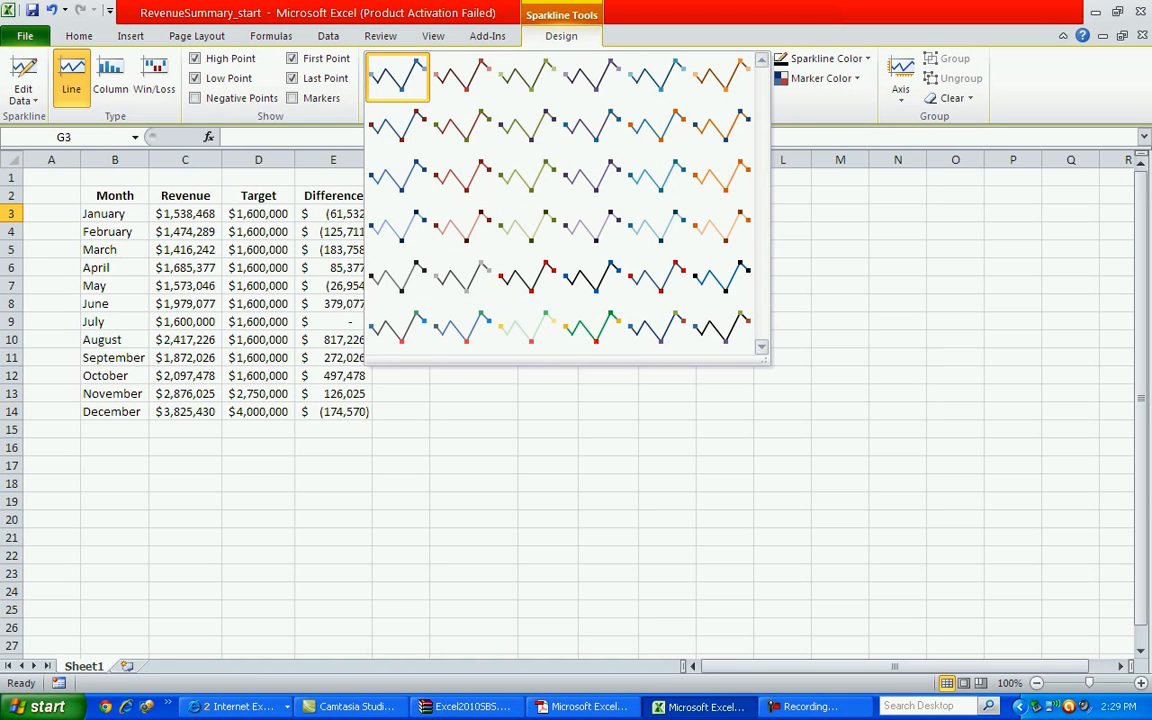
pyautogui.click(397, 77)
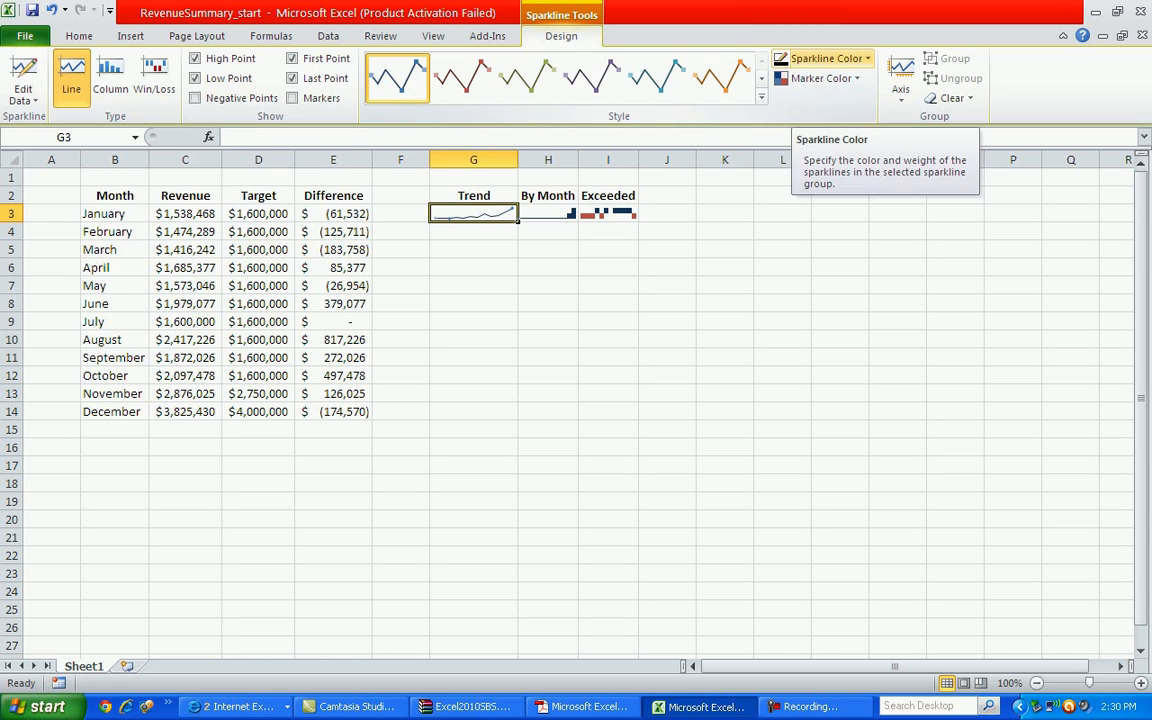
pyautogui.click(825, 58)
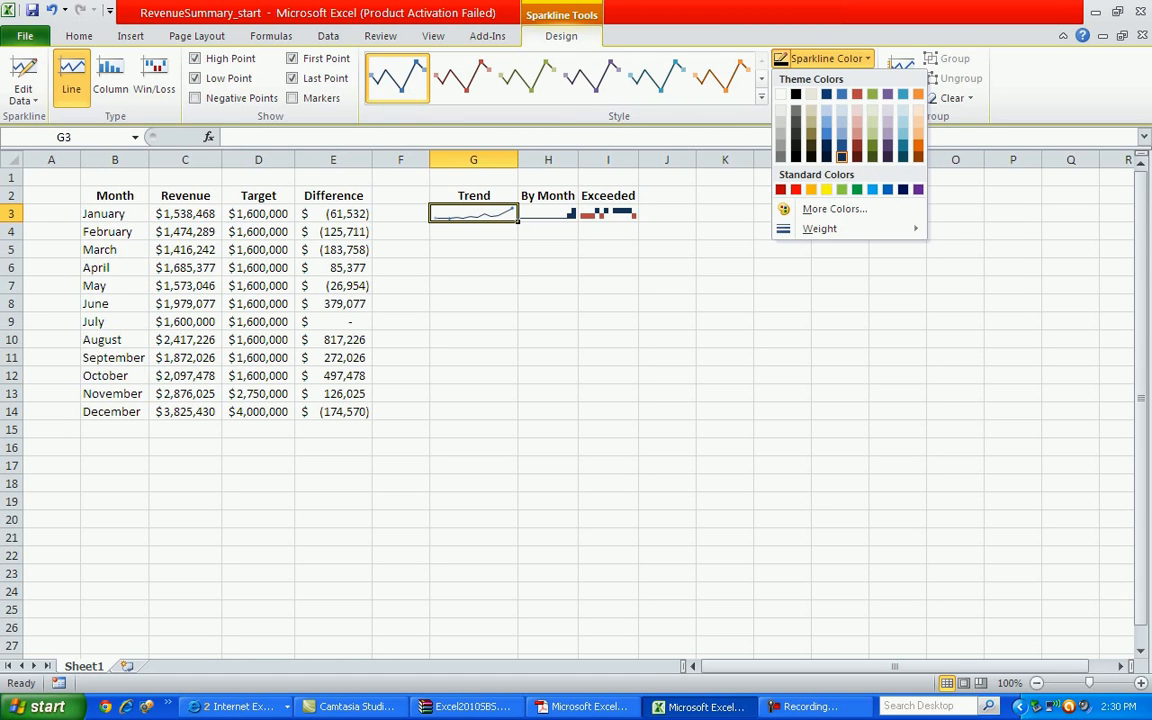
pyautogui.press('Escape')
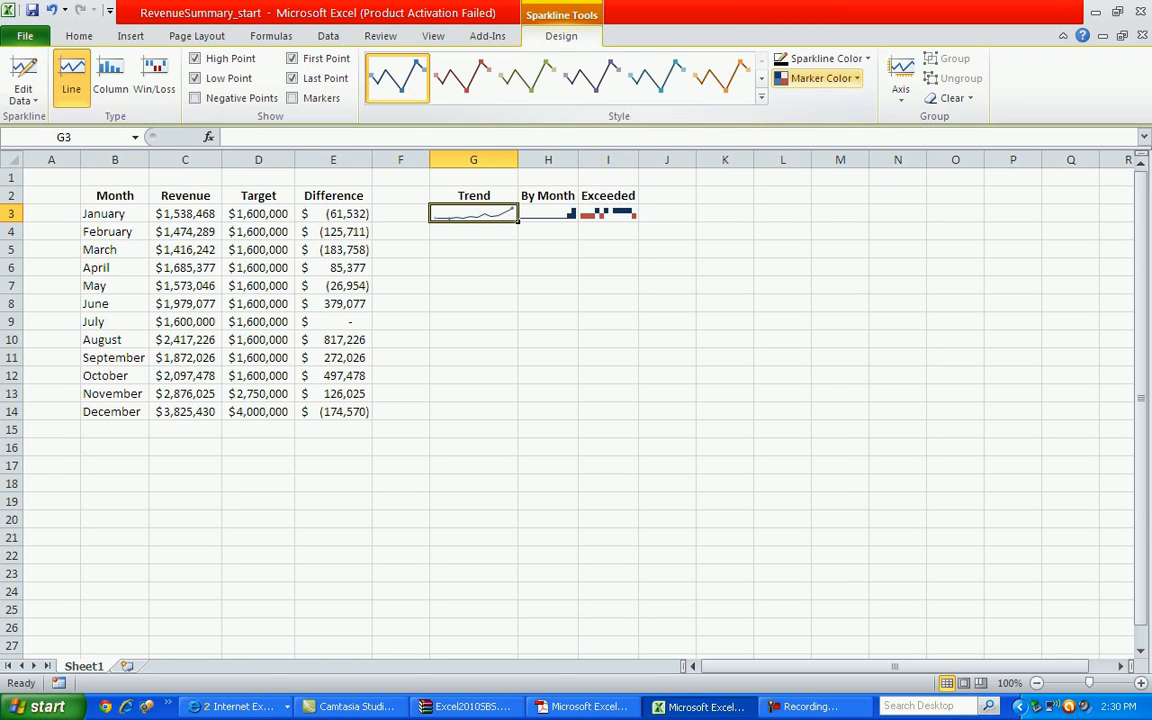
pyautogui.click(818, 78)
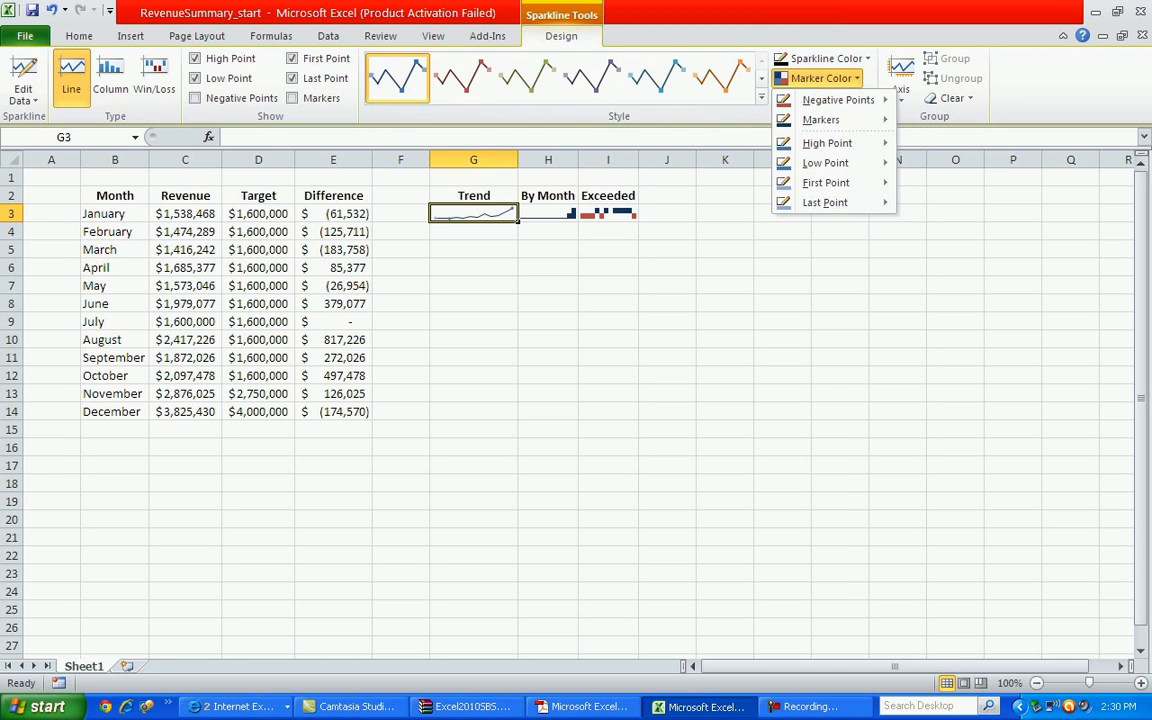
pyautogui.moveTo(827, 143)
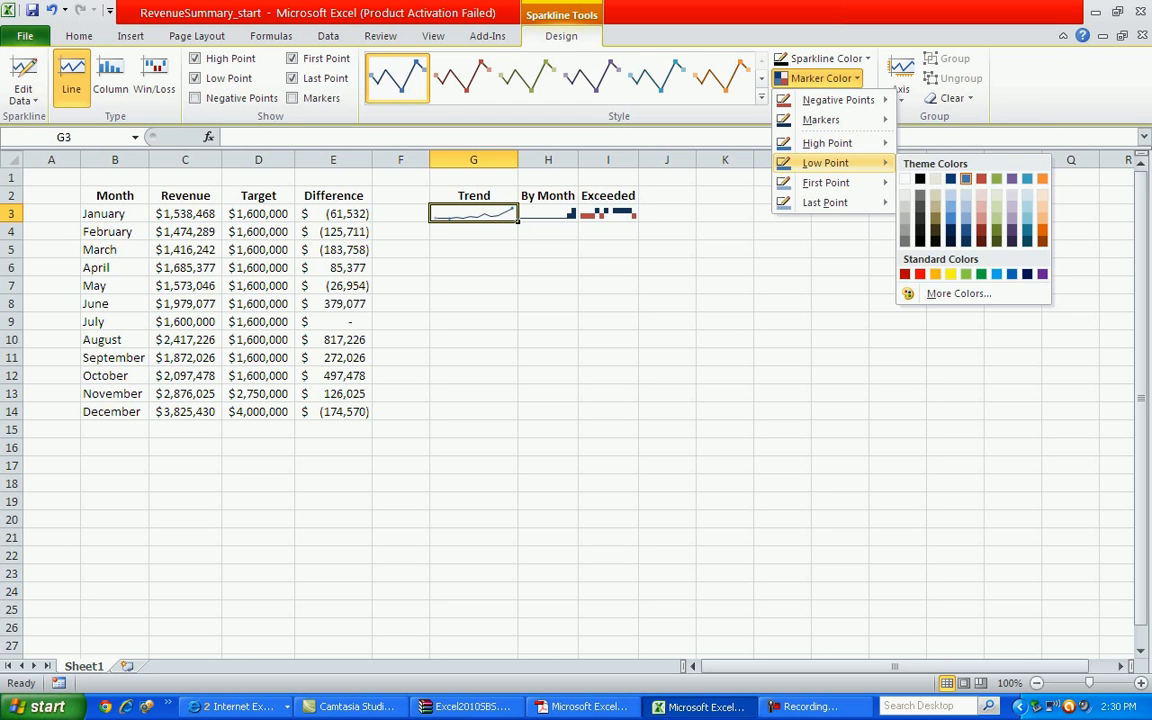
pyautogui.press('Escape')
pyautogui.press('Escape')
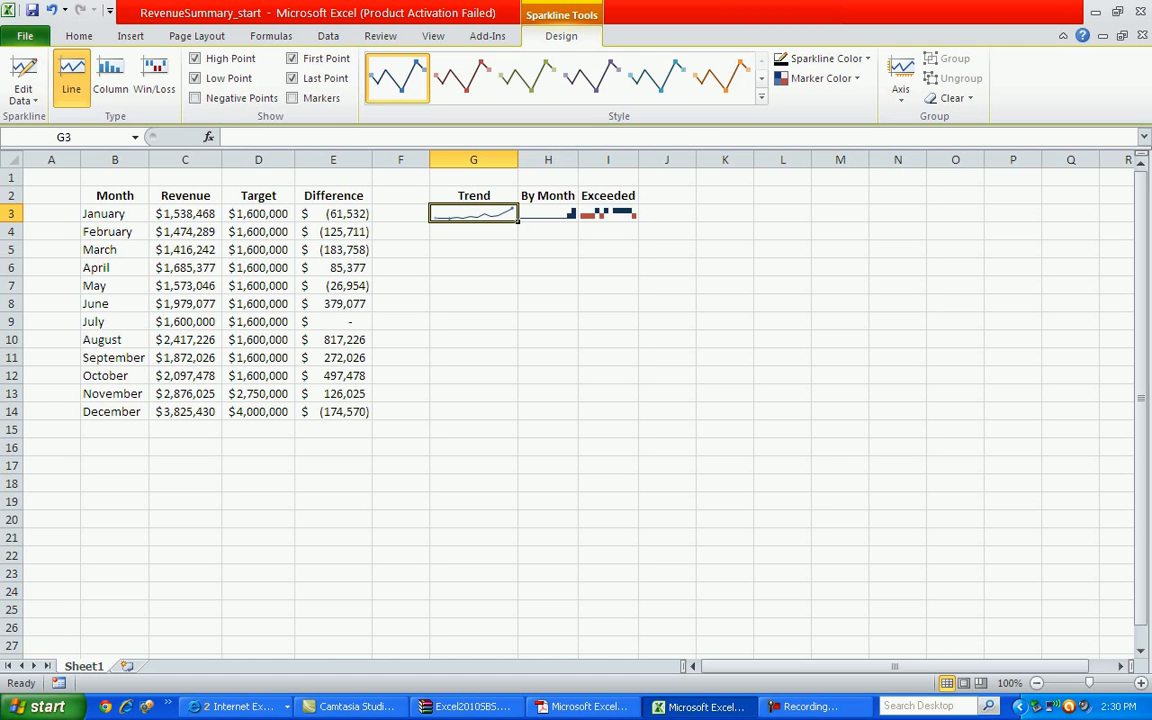
# Widen the By Month and Exceeded columns so their sparklines have more room
pyautogui.moveTo(610, 160); pyautogui.dragTo(614, 160)
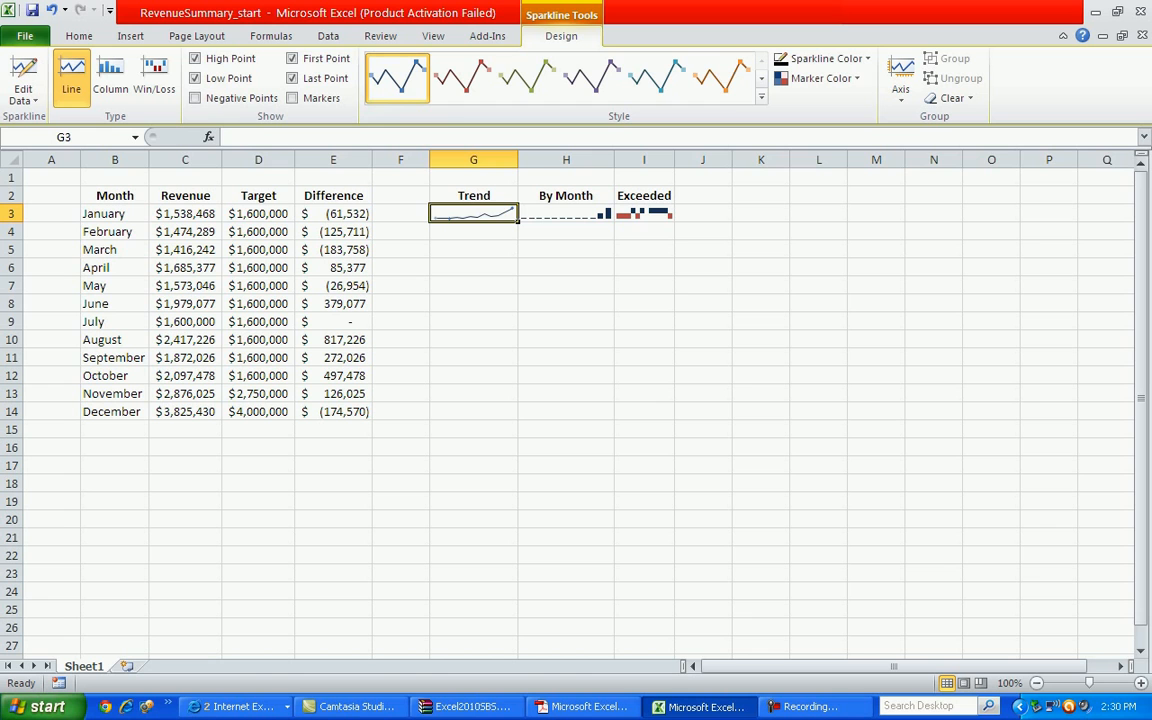
pyautogui.moveTo(674, 160); pyautogui.dragTo(747, 160)
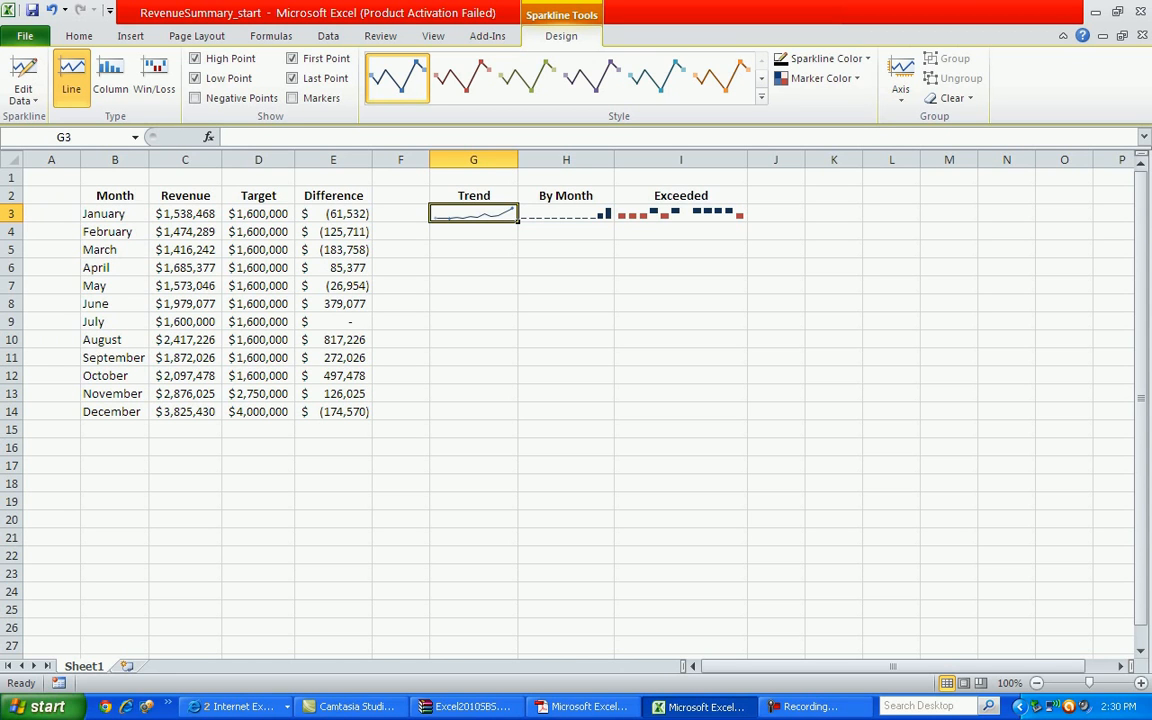
pyautogui.click(566, 267)
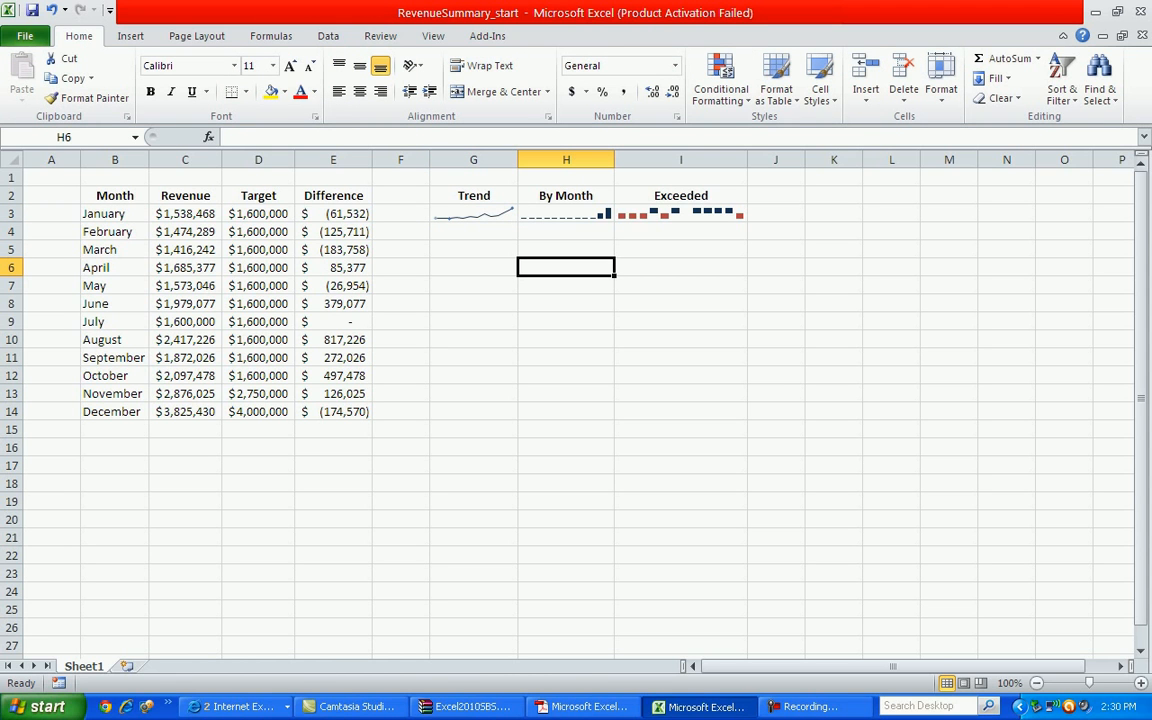